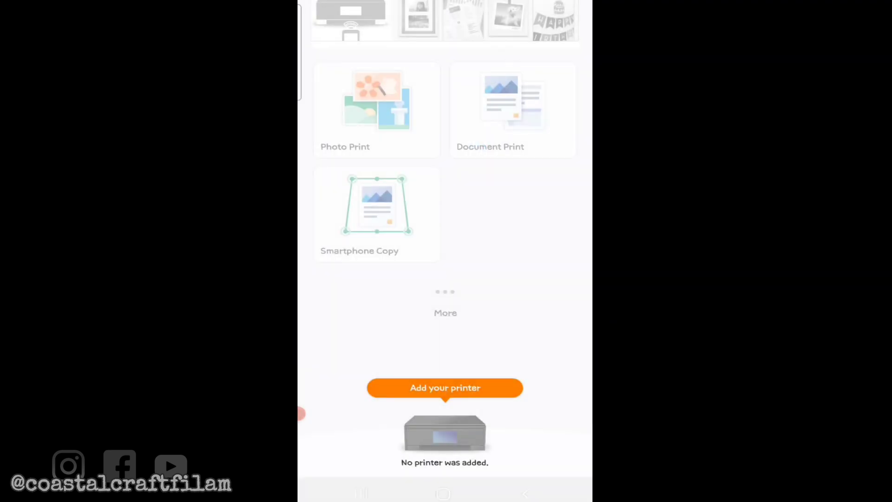
Start searching for a printer to add, reaching the connect-button question.
{"action": "left_click", "coordinate": [444, 299]}
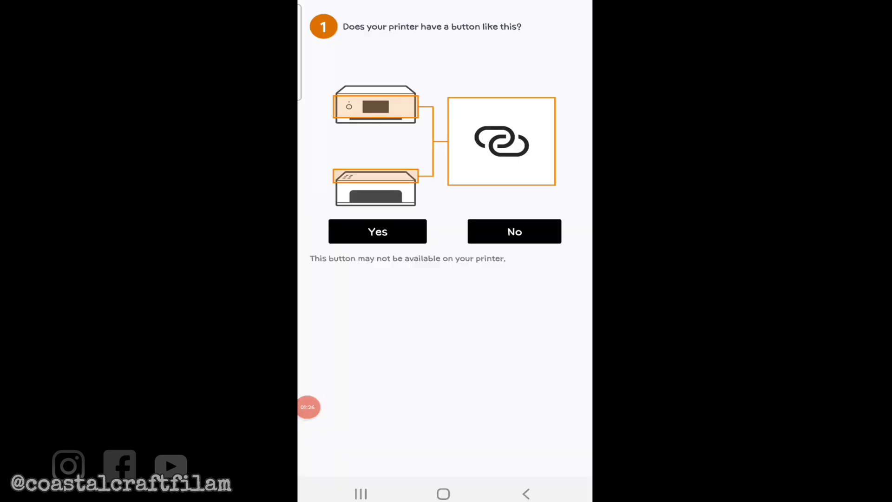
Confirm the printer has a connect button and is prepared, then continue.
{"action": "left_click", "coordinate": [515, 232]}
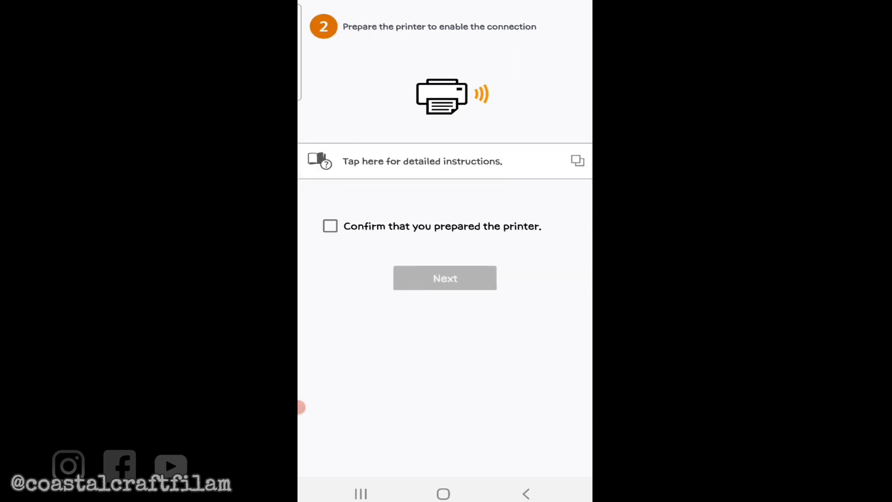
{"action": "left_click", "coordinate": [330, 226]}
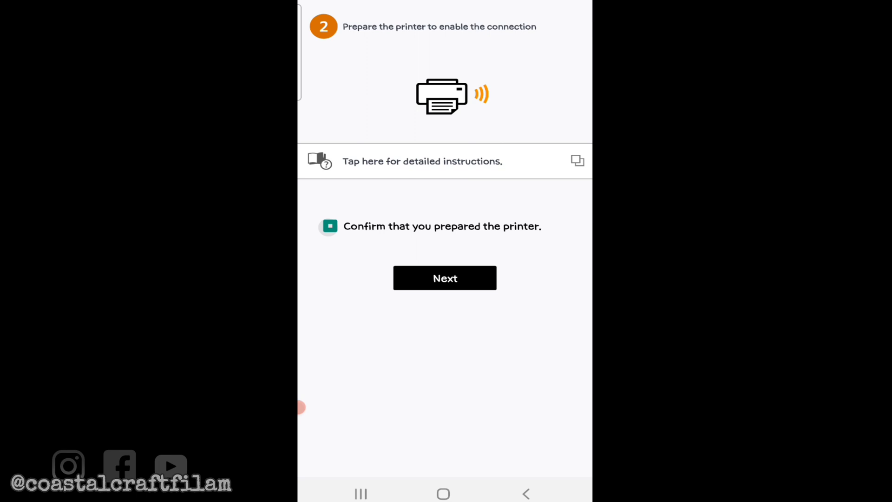
{"action": "left_click", "coordinate": [446, 278]}
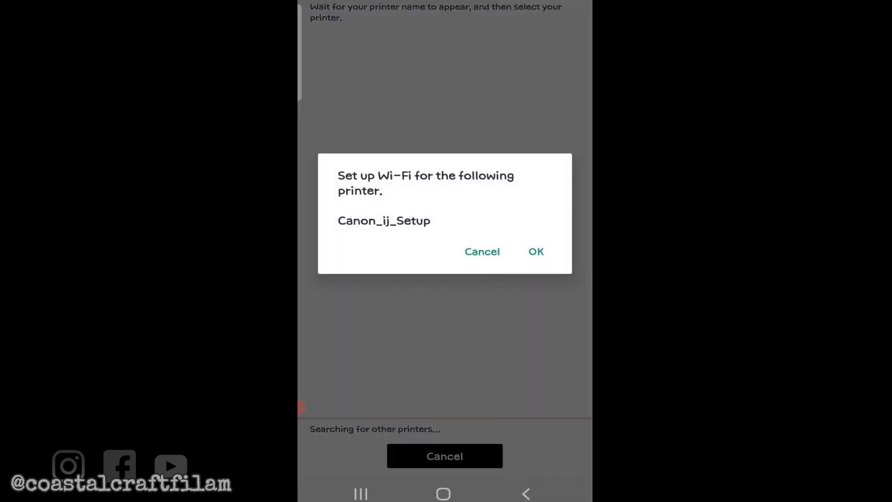
Approve Wi-Fi setup for the Canon_ij_Setup printer.
{"action": "left_click", "coordinate": [305, 408]}
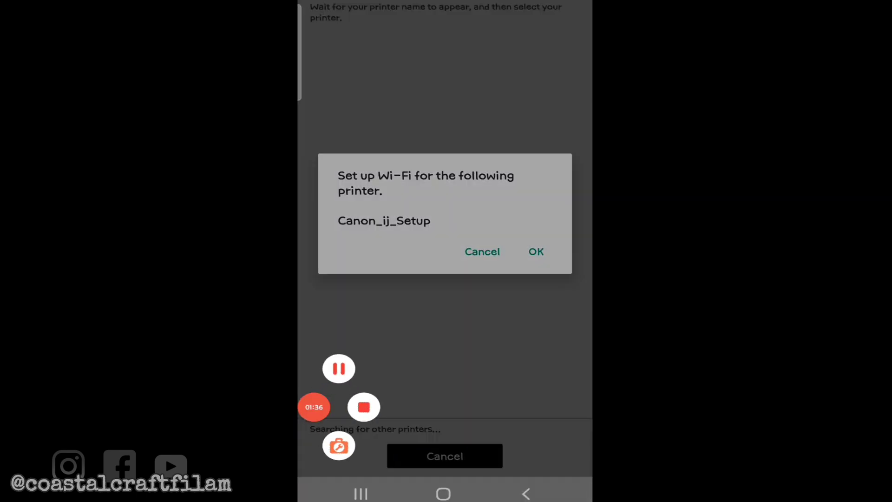
{"action": "left_click", "coordinate": [314, 407]}
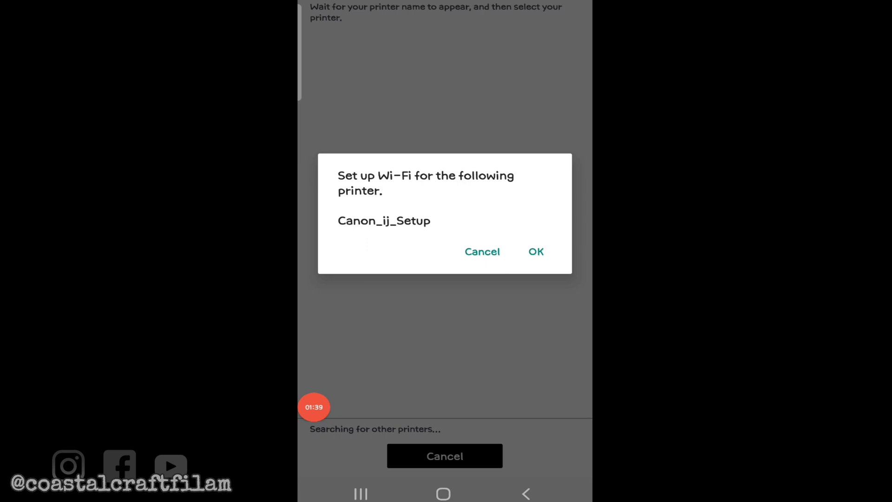
{"action": "left_click", "coordinate": [537, 252]}
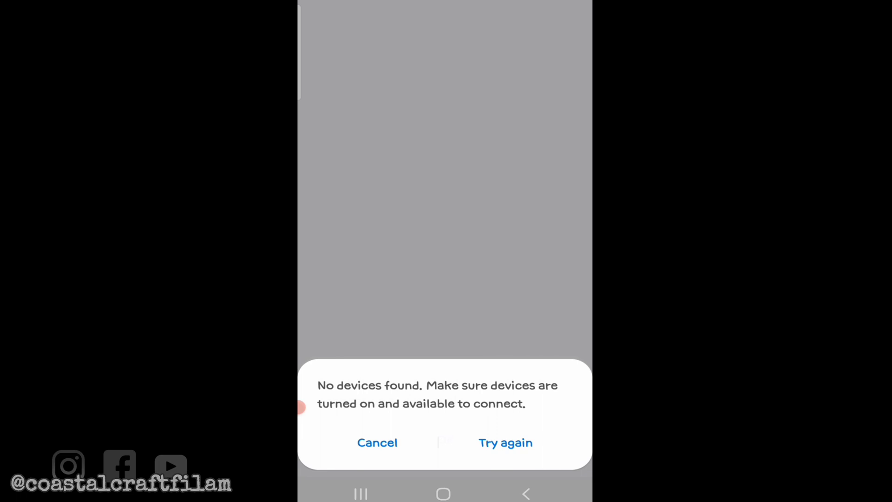
Retry the search from the 'No devices found' dialog until iX6800 series appears.
{"action": "left_click", "coordinate": [504, 440]}
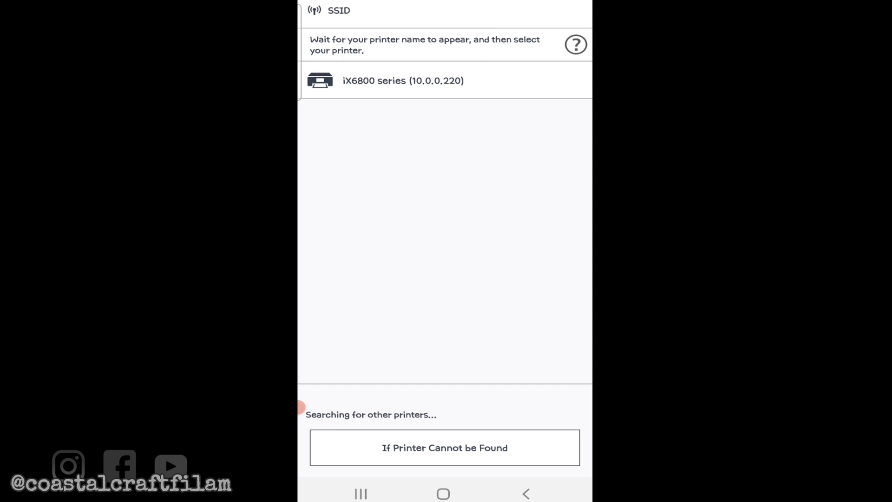
Select iX6800 series (10.0.0.220) from the list to register it on the home screen.
{"action": "left_click", "coordinate": [403, 80]}
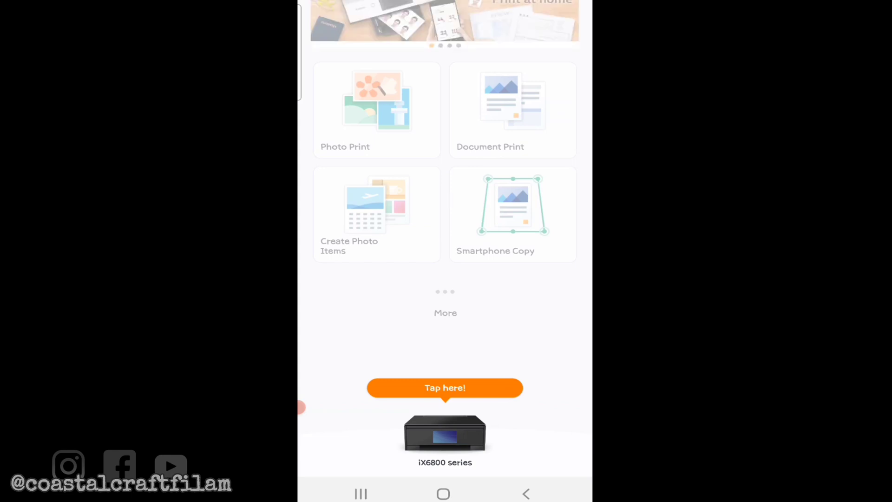
View the iX6800 series printer's details page, dismissing the authentication notice.
{"action": "left_click", "coordinate": [445, 434]}
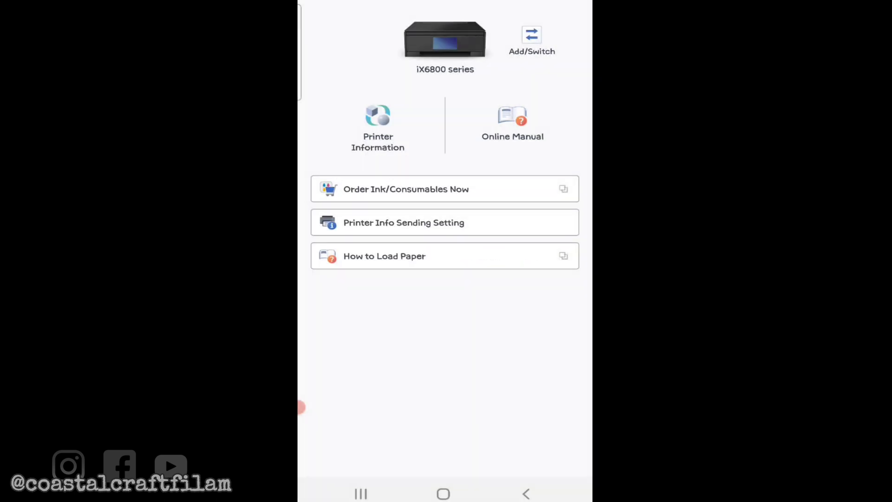
{"action": "left_click", "coordinate": [304, 407]}
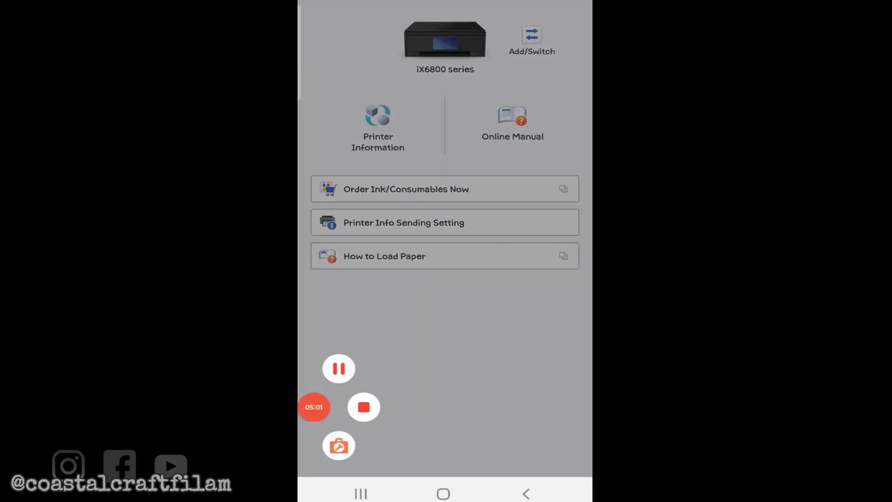